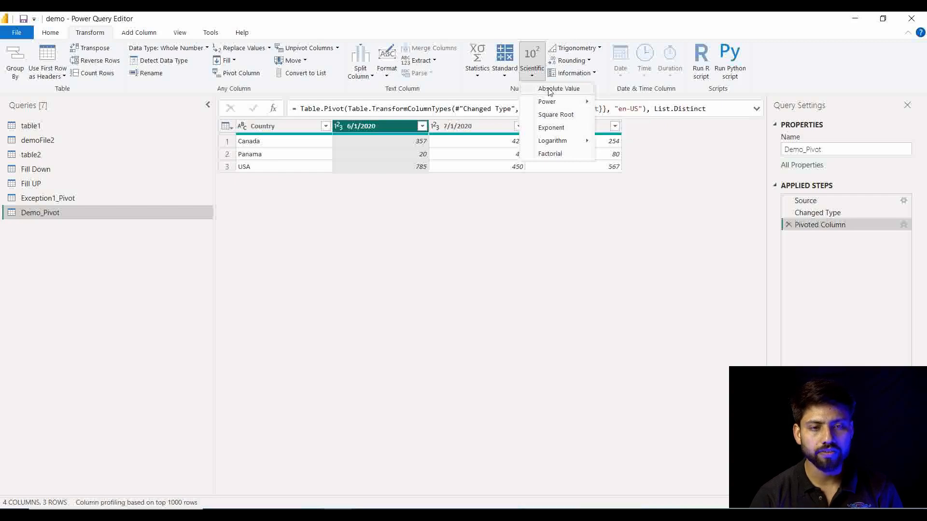
mouse_move(553, 107)
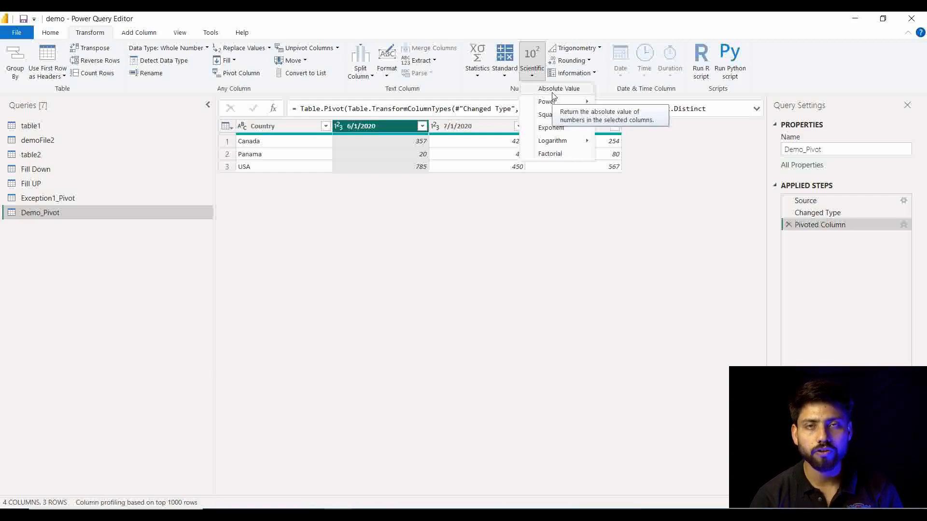
click(330, 276)
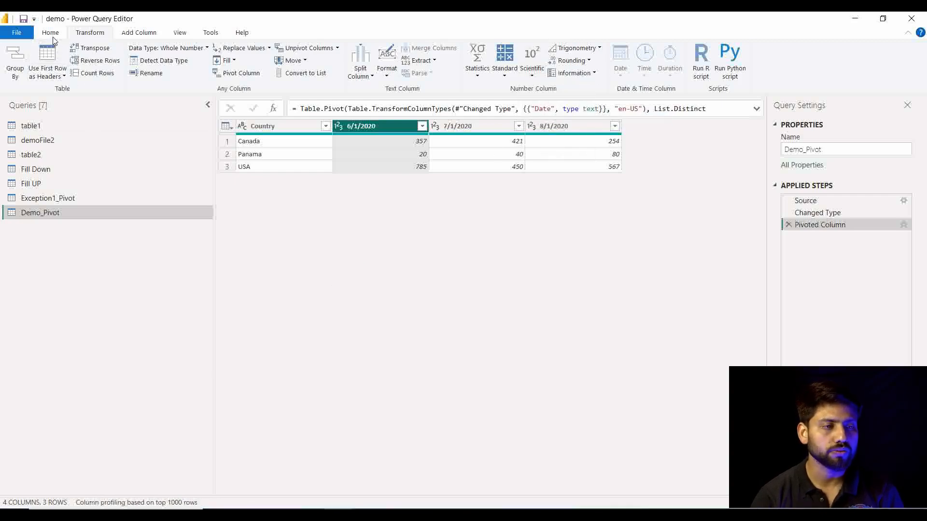
Start a new manually entered table and name its first column Sample Col
scroll(90, 60, up, 1)
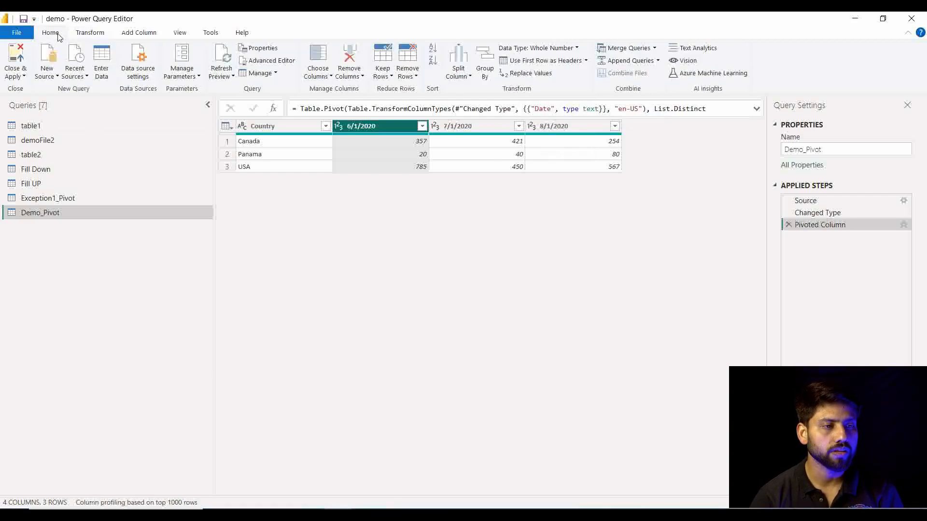
click(107, 65)
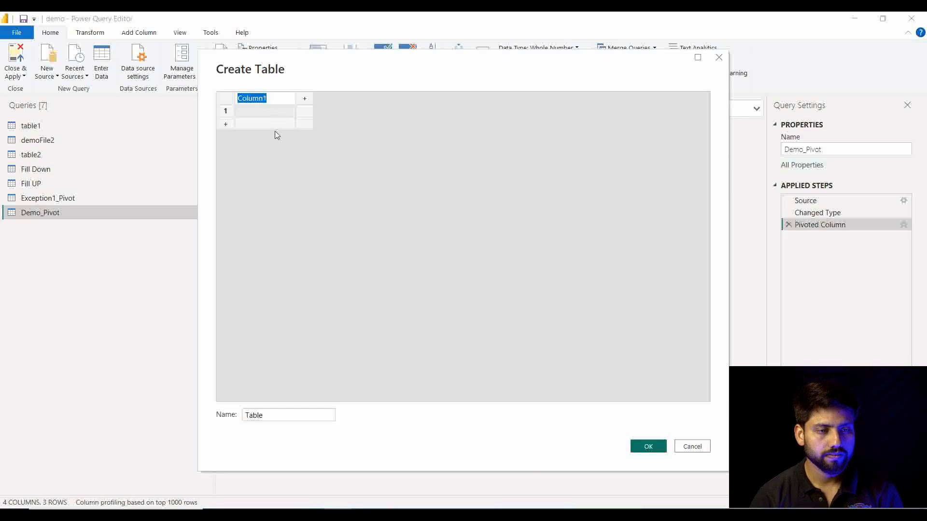
text(Sam)
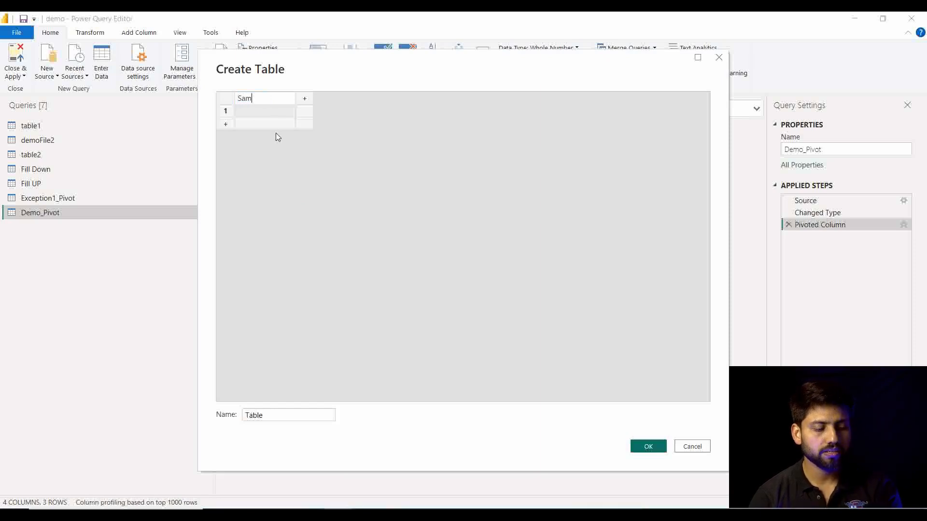
text(ple Col)
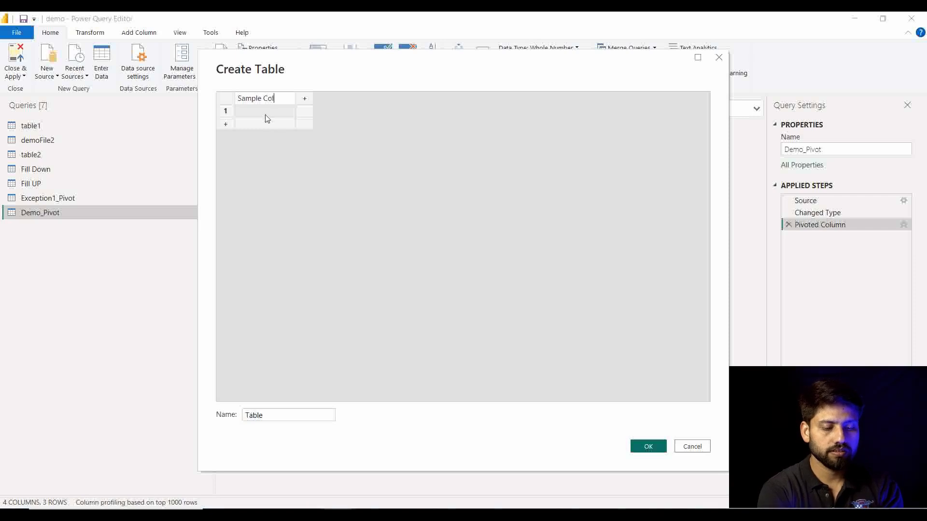
Fill the Sample Col column with the values 10, 20, -10 and -20 in four rows
click(266, 117)
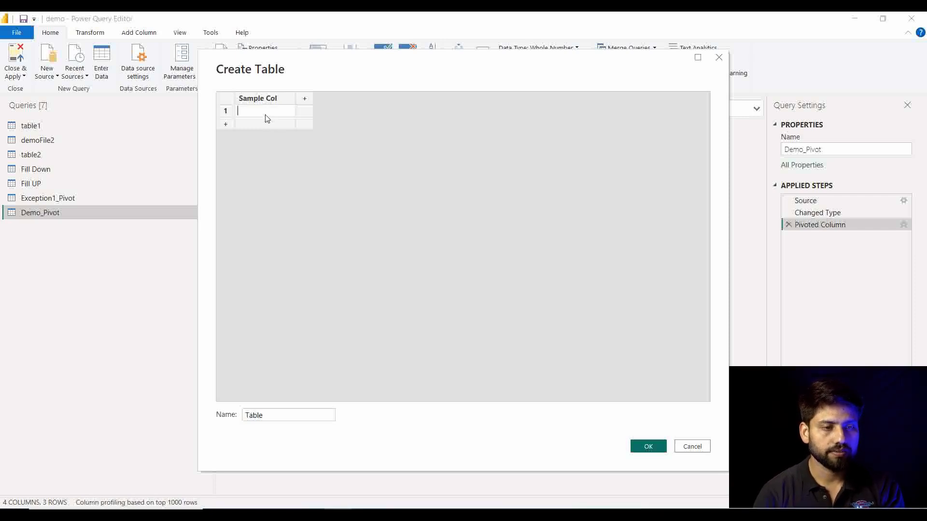
text(10)
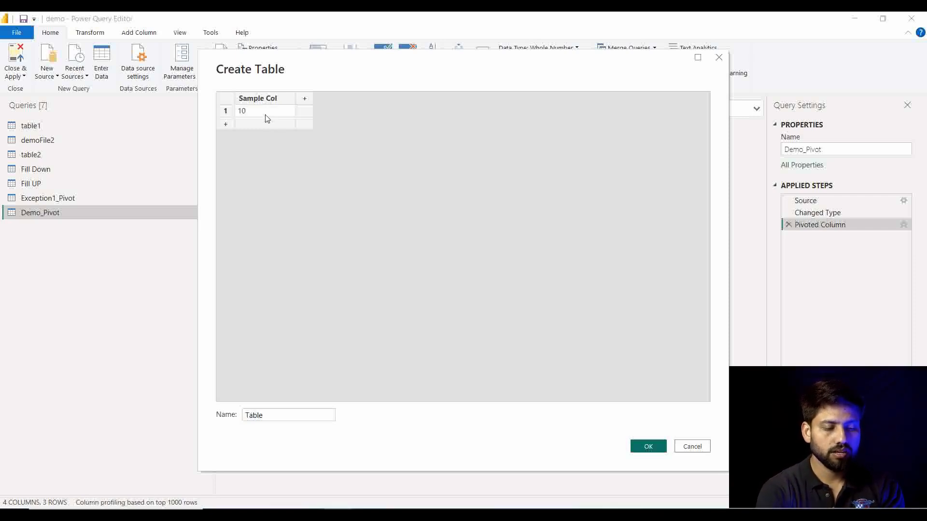
key(Return)
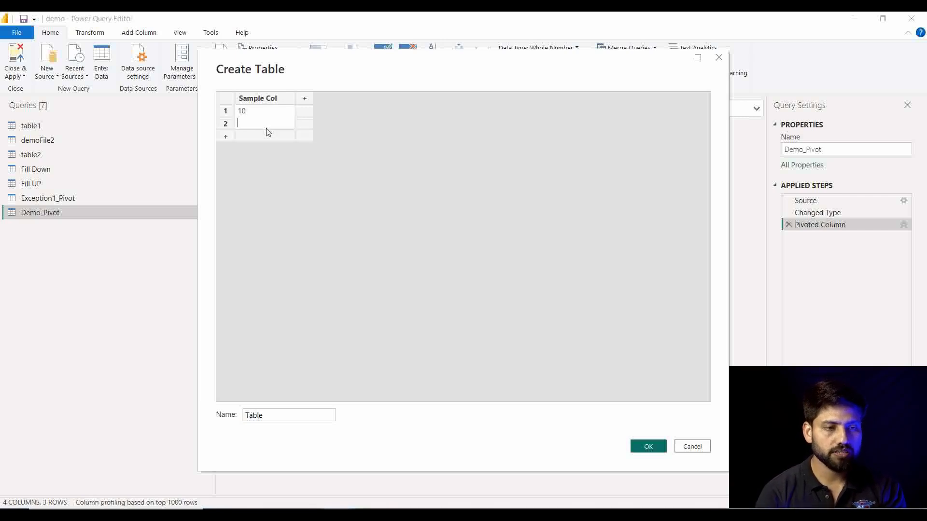
text(20)
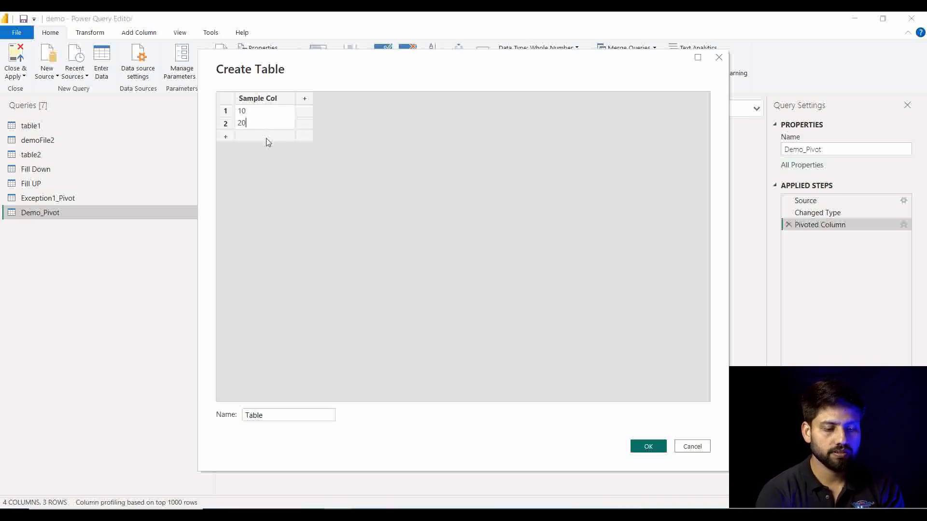
key(Return)
text(-10)
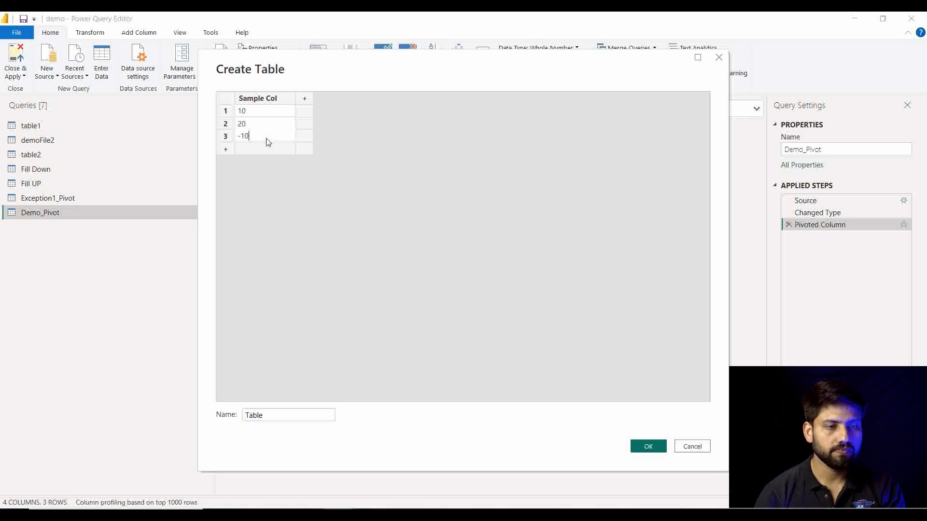
key(Return)
text(-2)
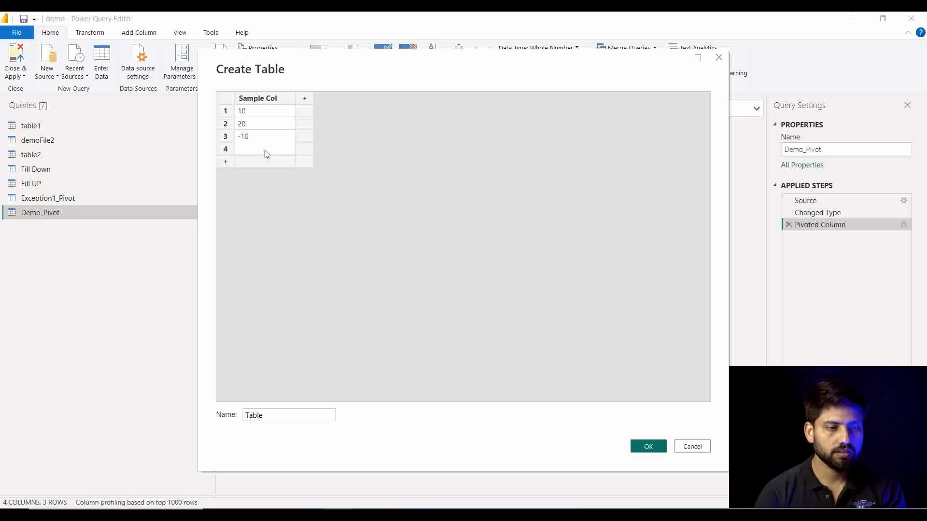
text(0)
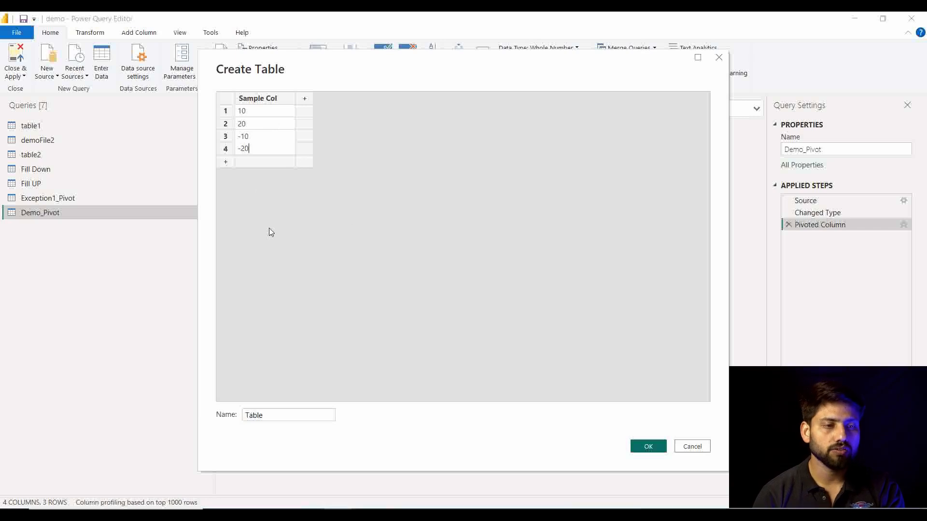
Name the new table Sample Table and create it
click(317, 415)
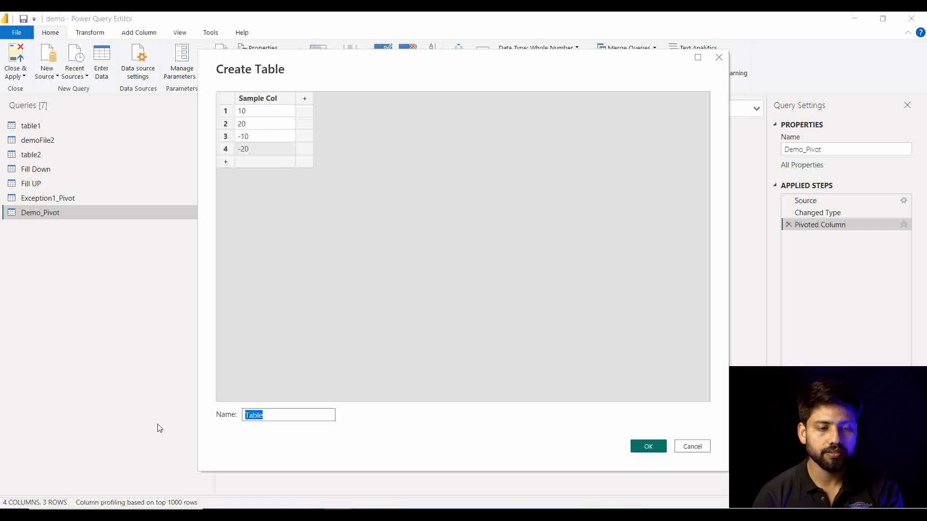
text(Sampl)
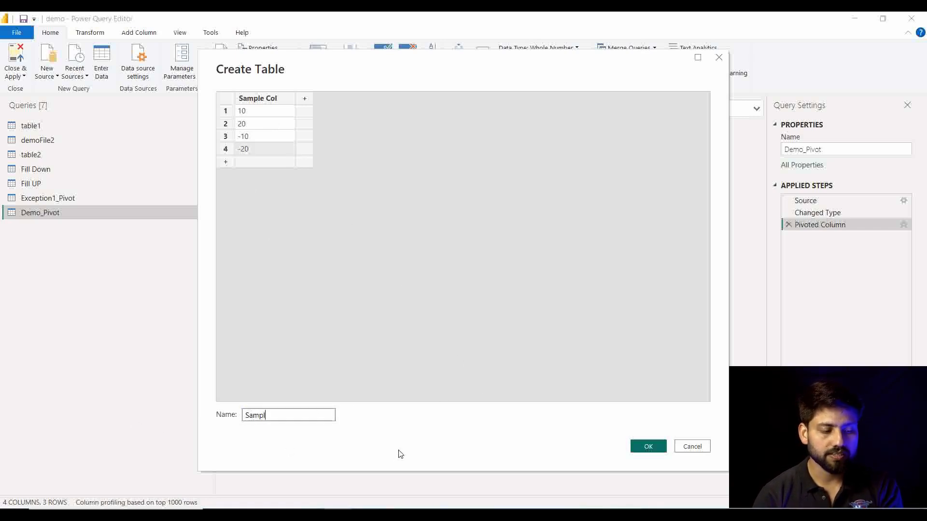
text(e Table)
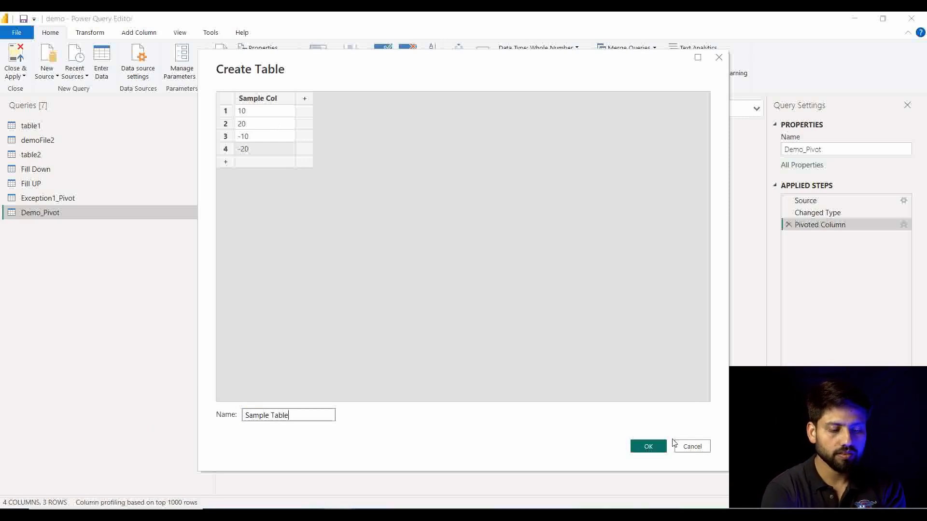
click(647, 445)
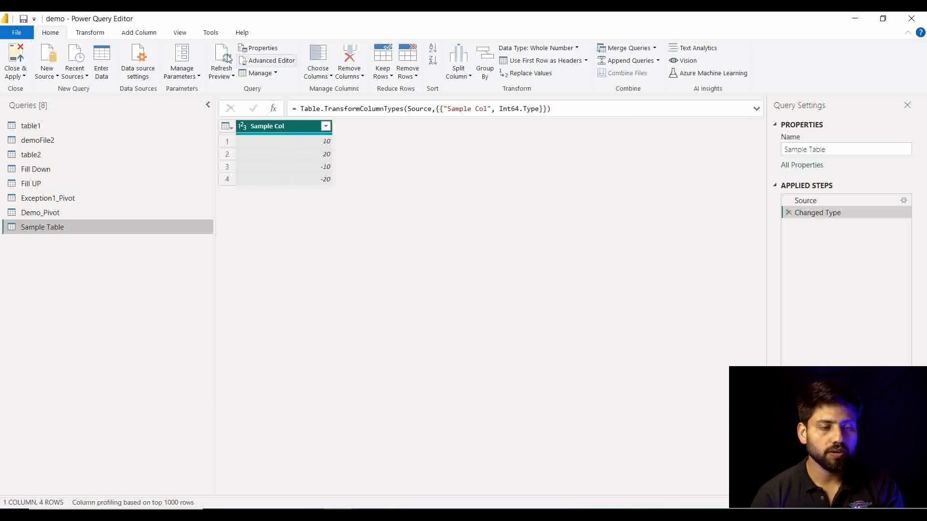
Convert the numbers in Sample Col to their absolute values
click(90, 33)
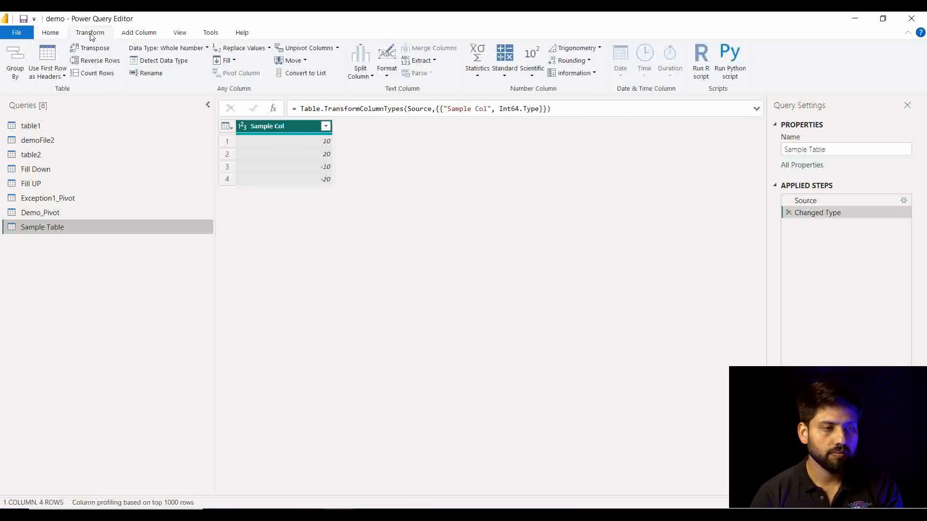
click(534, 75)
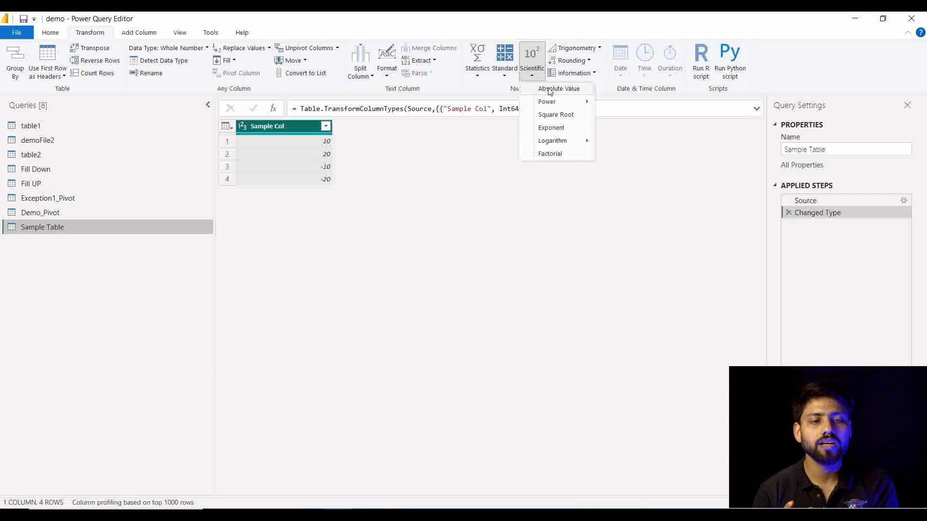
click(550, 91)
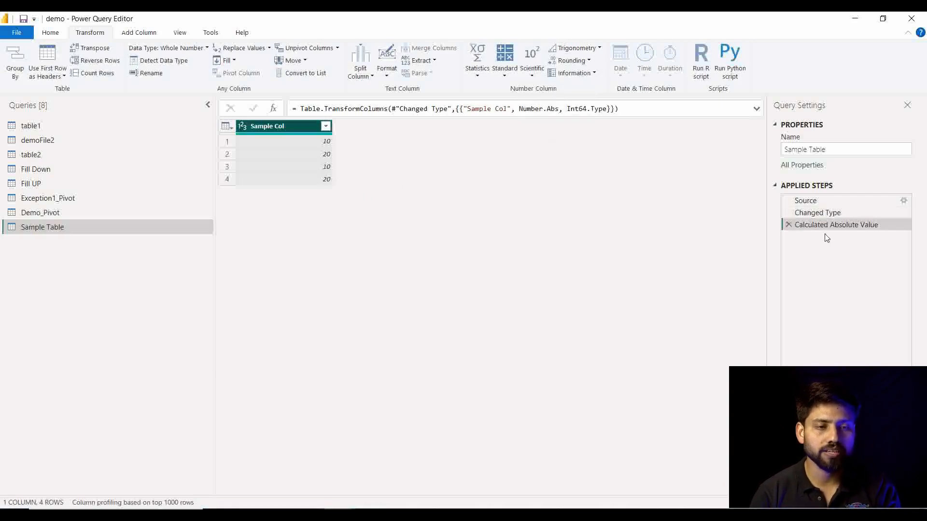
Compare the Source data with the absolute value result and remove the Calculated Absolute Value step
click(839, 199)
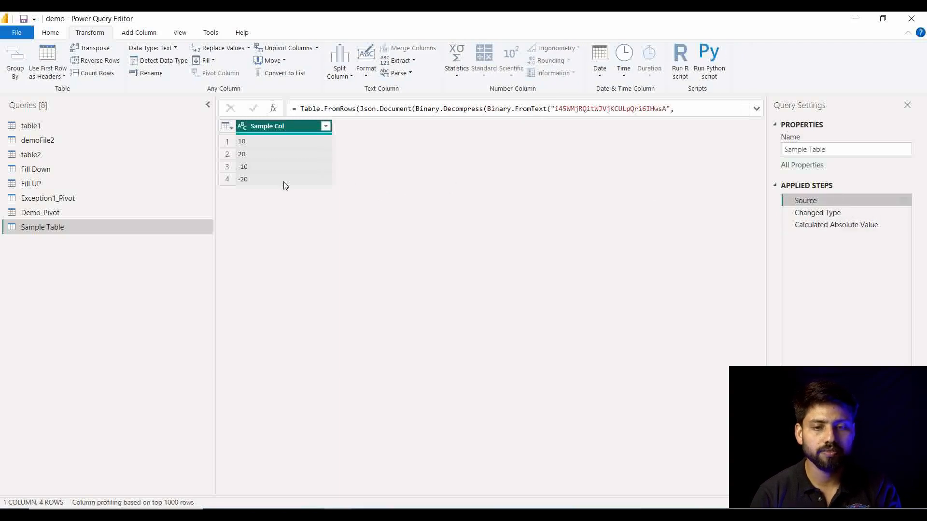
click(839, 225)
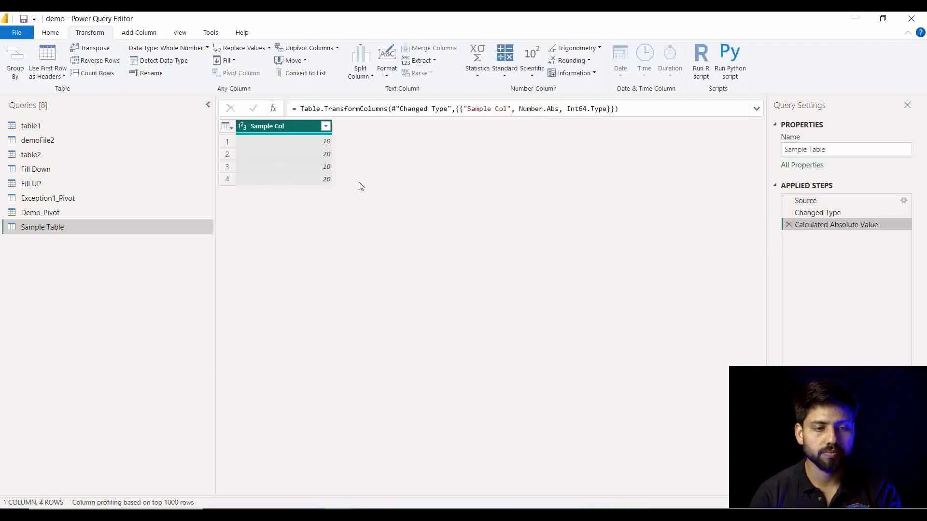
click(789, 225)
Square the numbers in Sample Col and remove the resulting applied step
click(502, 70)
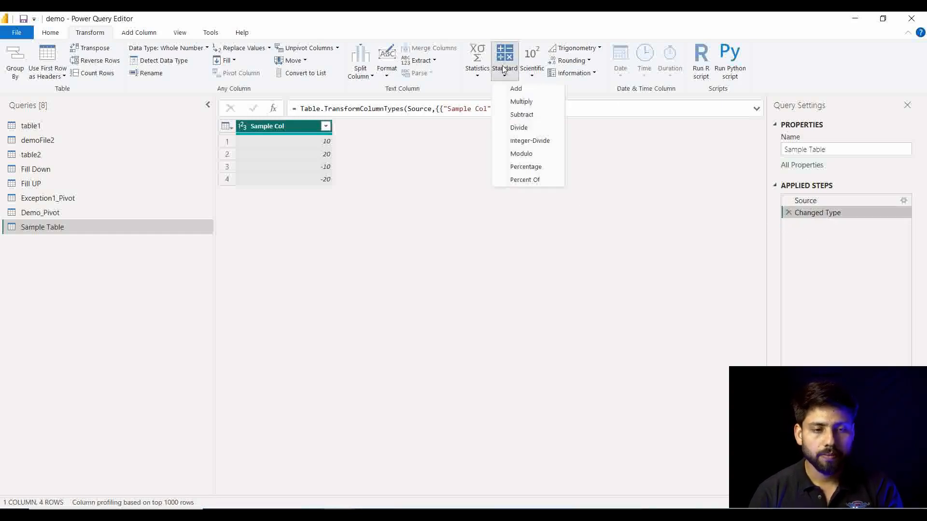
click(540, 75)
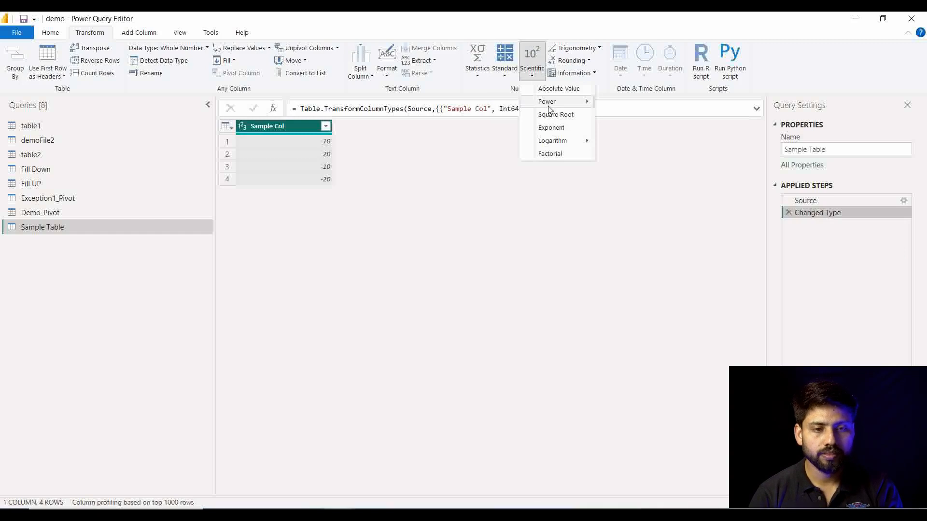
mouse_move(553, 105)
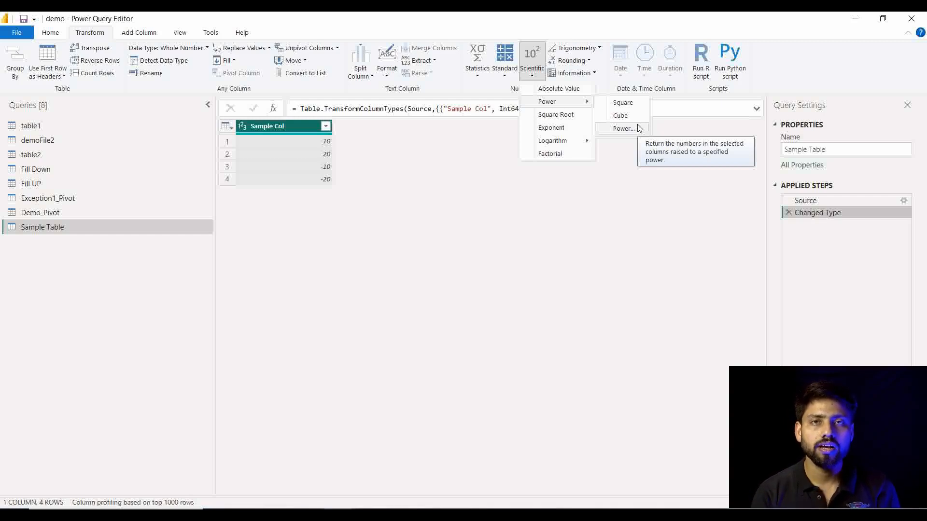
click(623, 103)
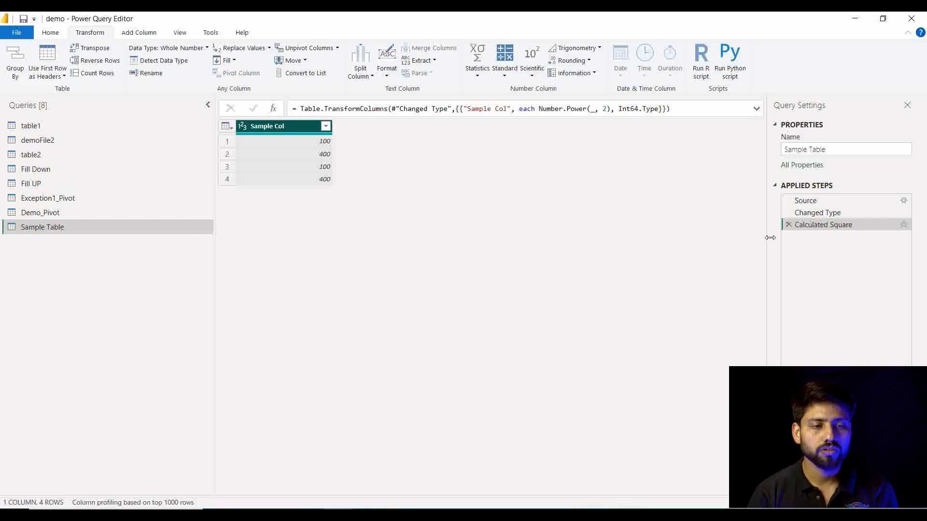
click(788, 225)
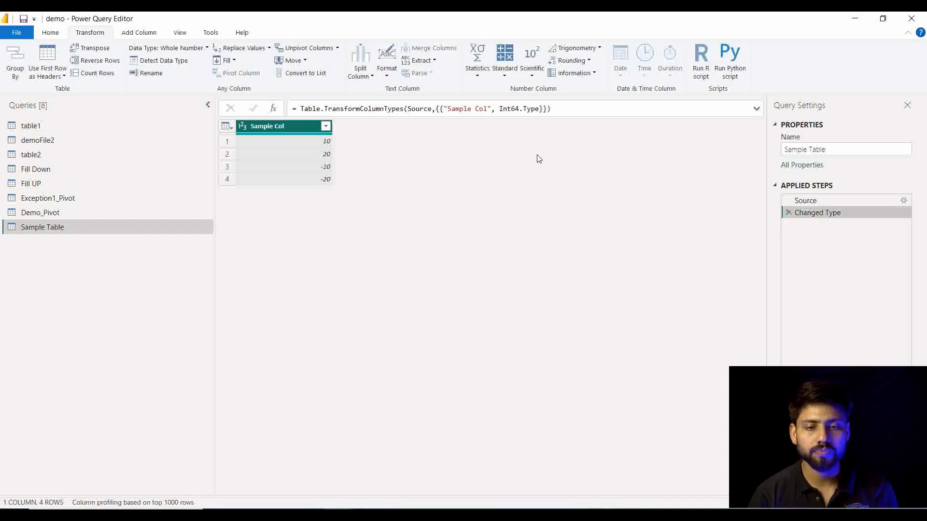
Cube the numbers in Sample Col and remove the resulting applied step
click(532, 68)
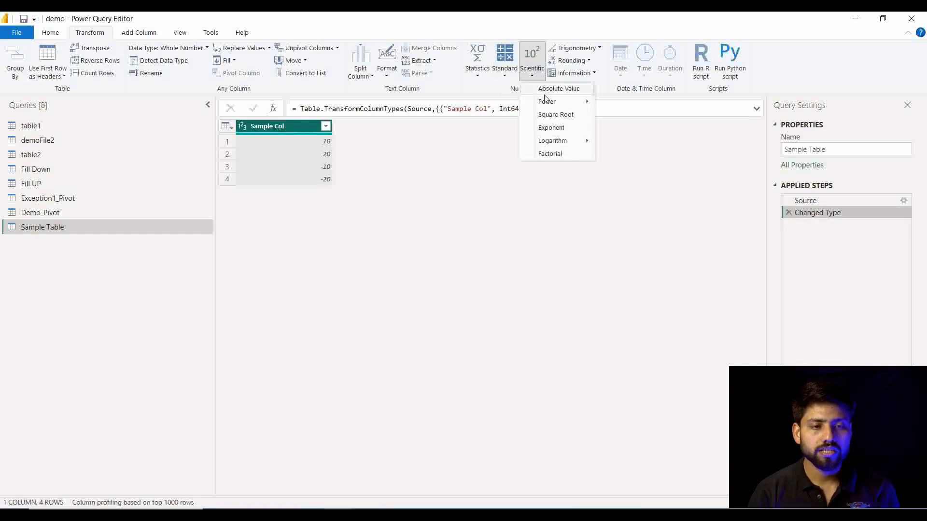
mouse_move(545, 100)
click(620, 116)
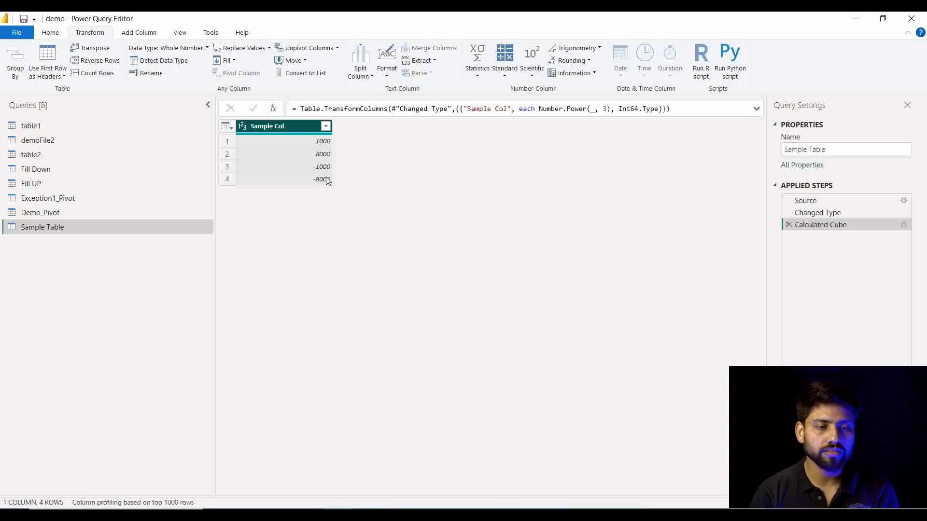
click(788, 224)
Raise the numbers in Sample Col to the power of 10 and remove the resulting applied step
click(532, 72)
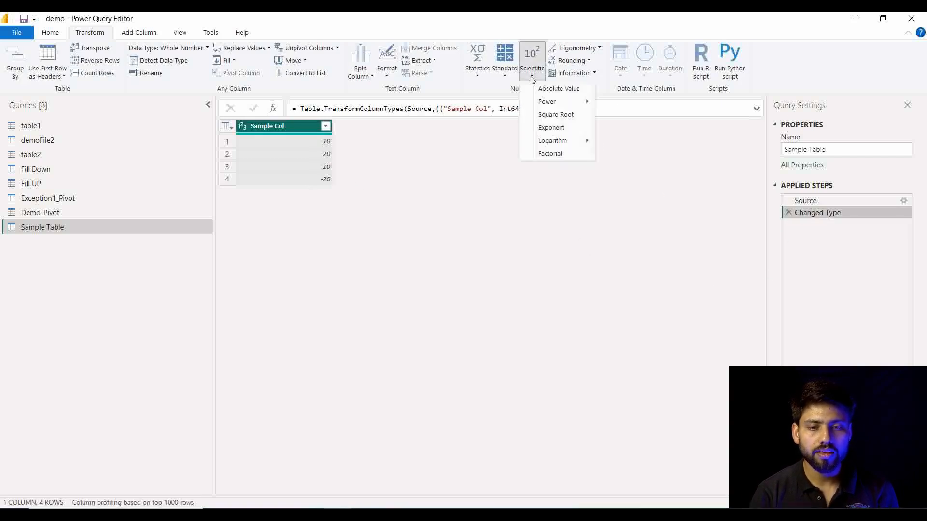
mouse_move(546, 102)
click(620, 127)
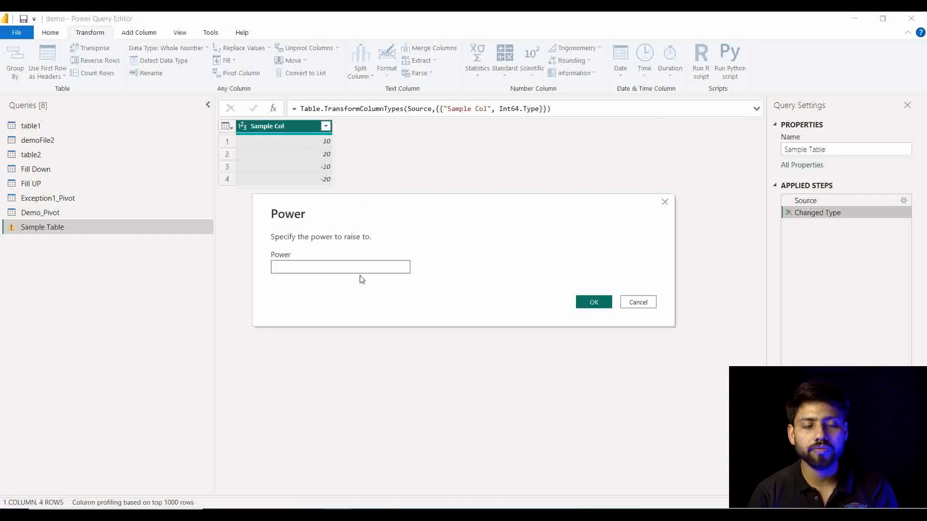
text(10)
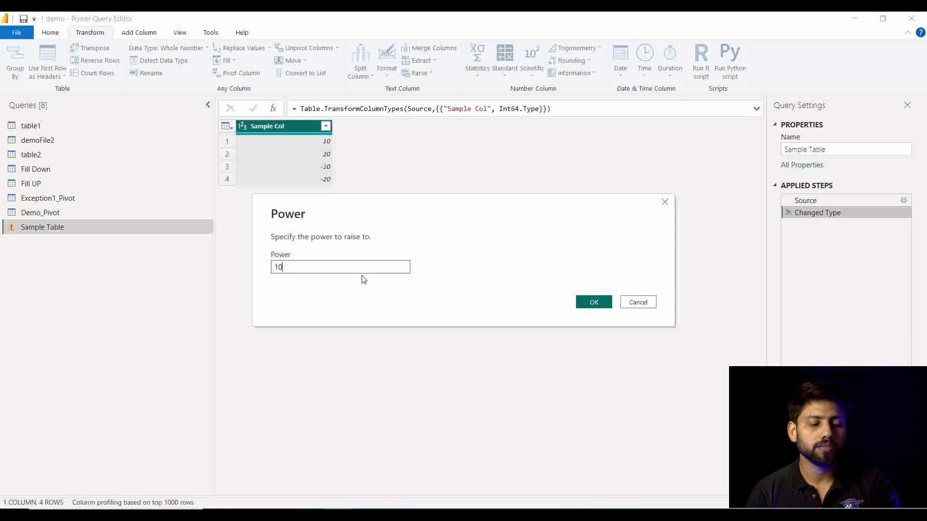
click(595, 305)
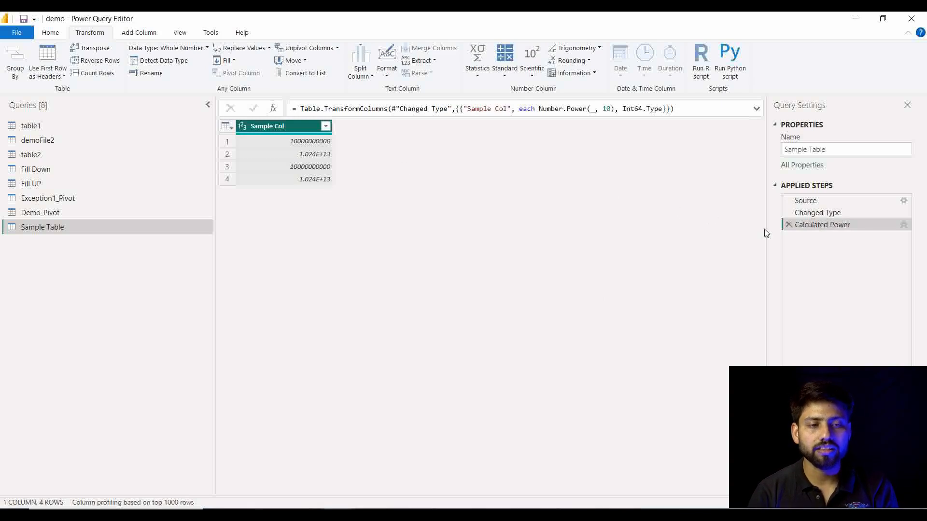
click(789, 226)
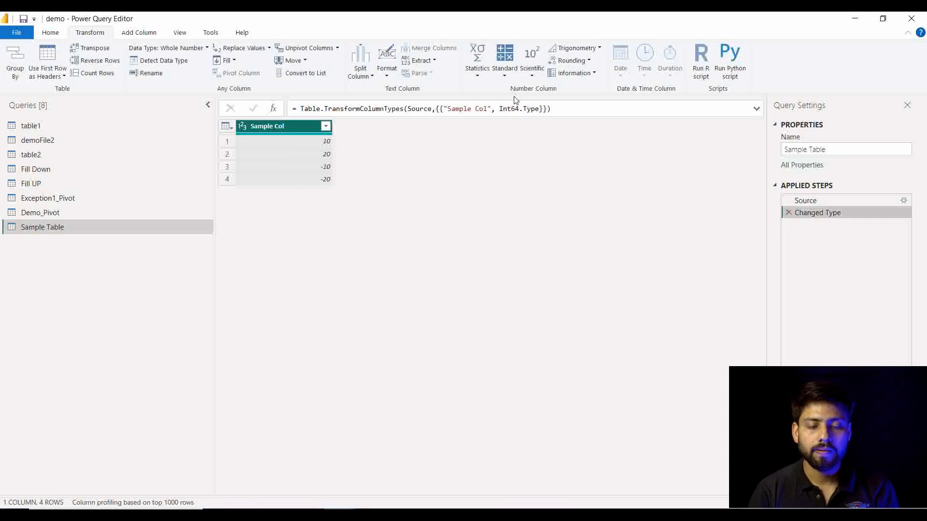
click(530, 77)
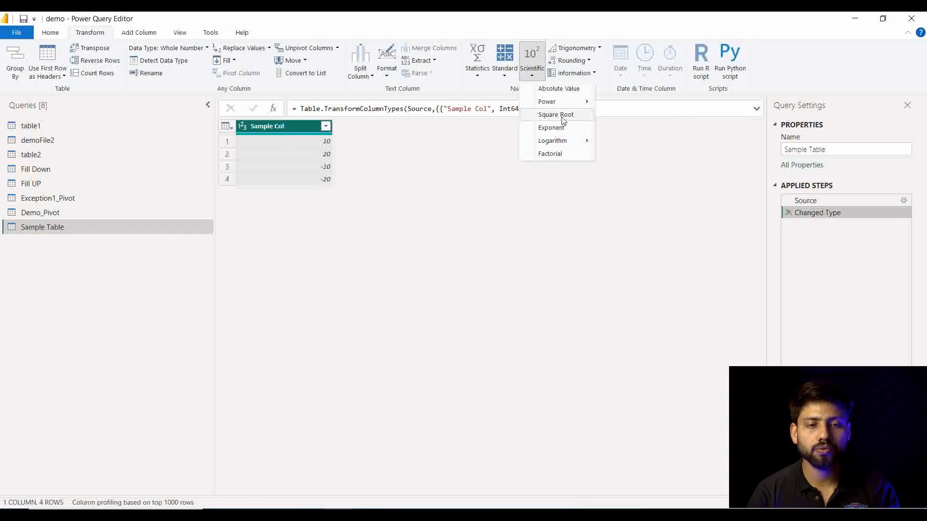
click(443, 216)
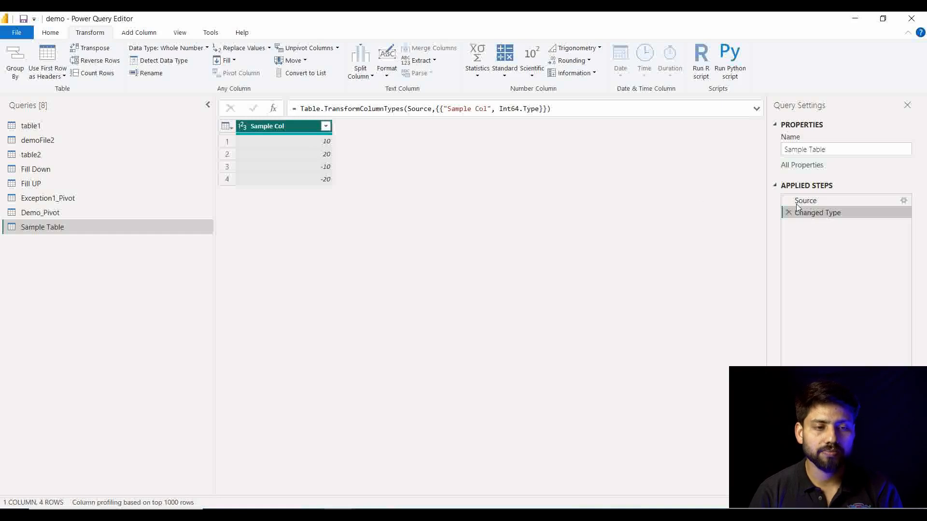
Edit the Source table so the four Sample Col values are 100, 200, -100 and -200
click(903, 201)
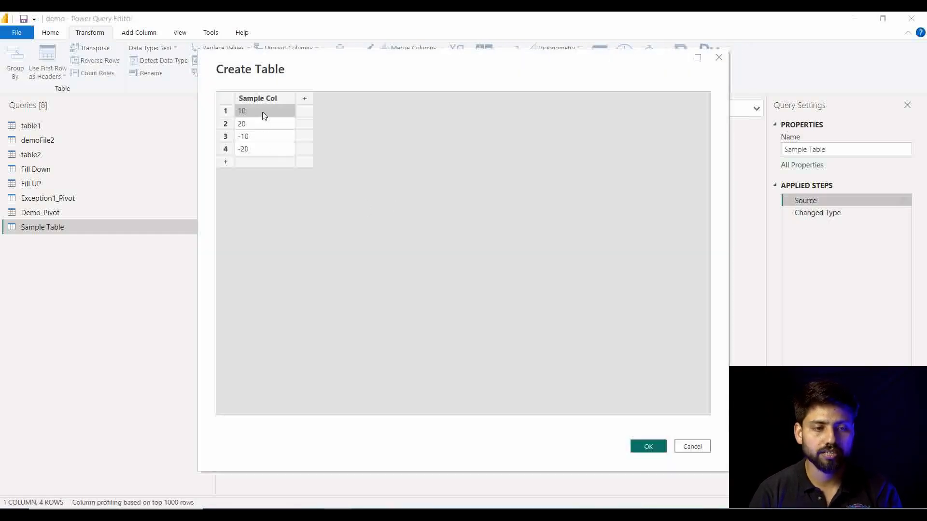
double_click(264, 116)
click(264, 116)
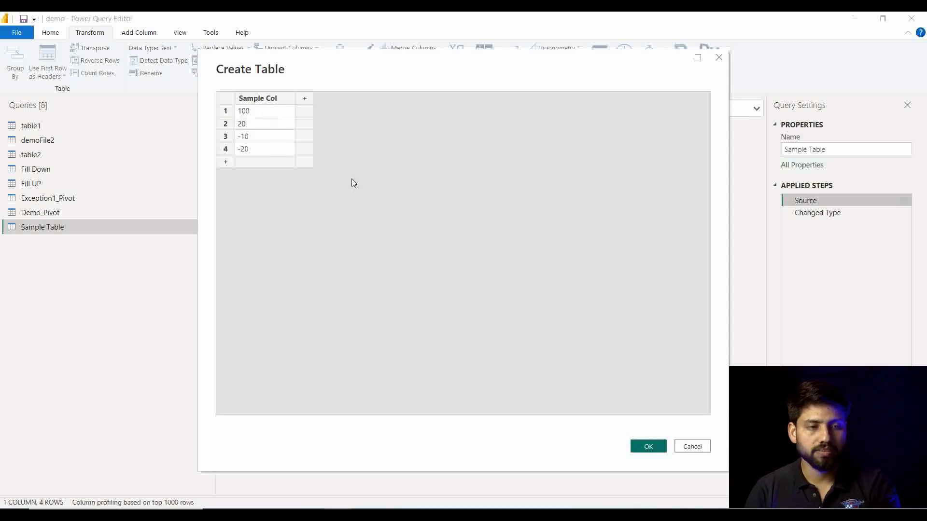
double_click(276, 127)
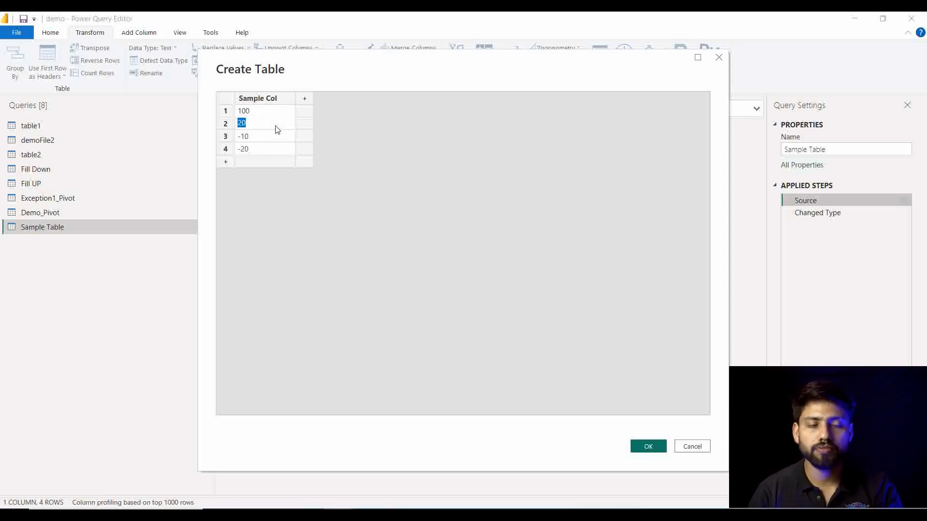
click(276, 126)
text(0)
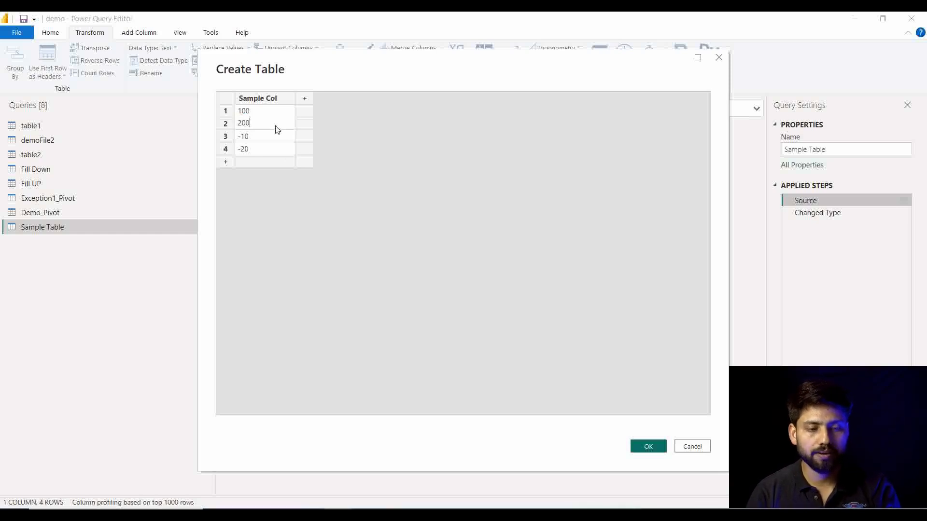
click(275, 138)
text(0)
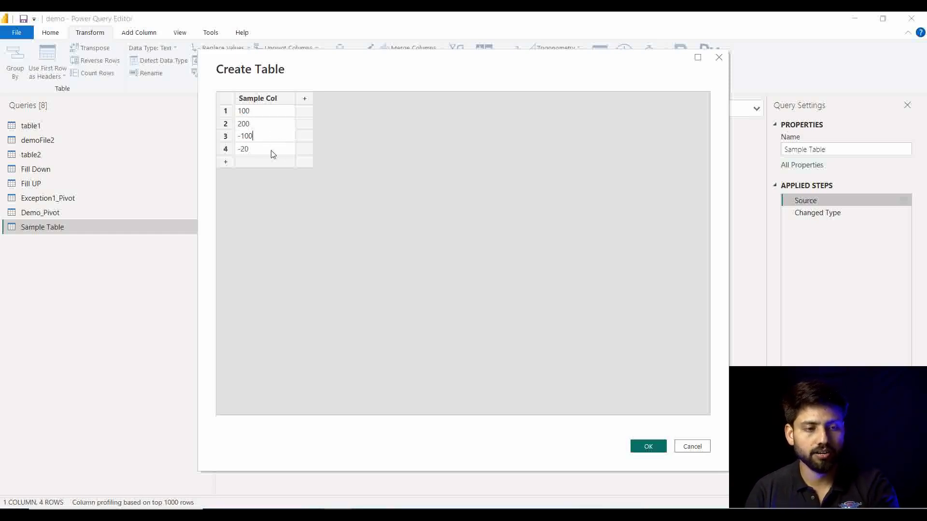
click(270, 151)
text(0)
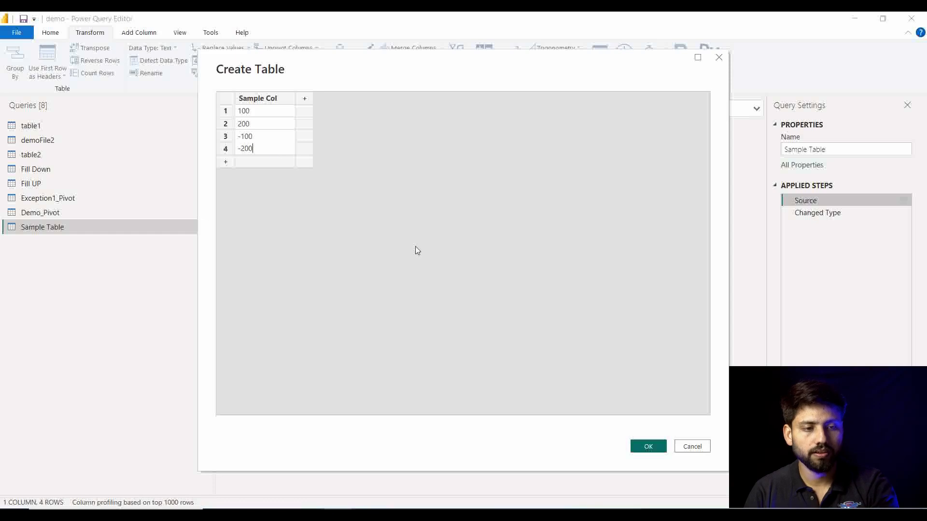
click(641, 444)
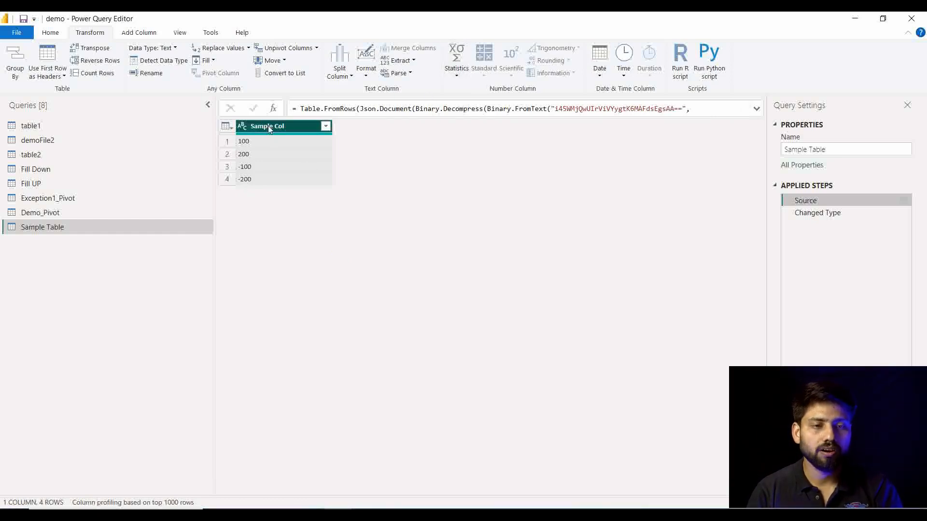
Calculate the square root of the Sample Col numbers, working from the Changed Type step
click(846, 213)
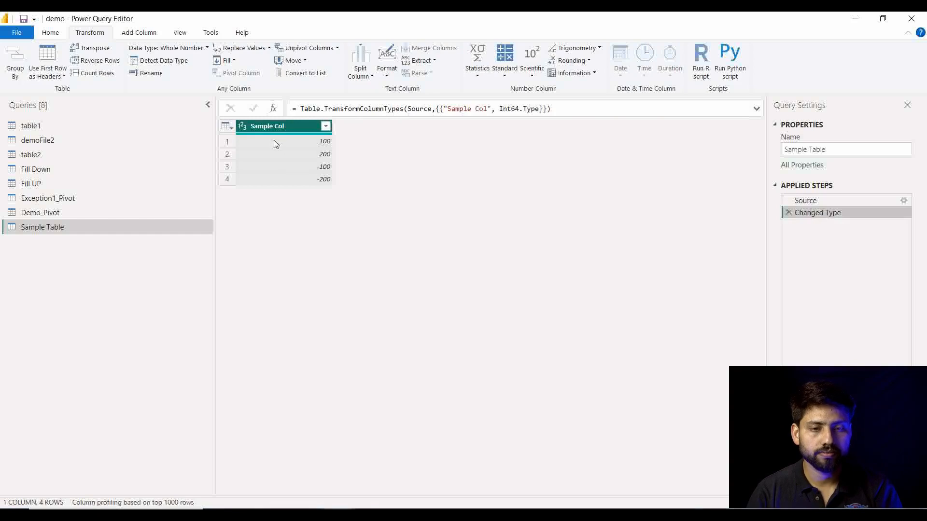
click(533, 68)
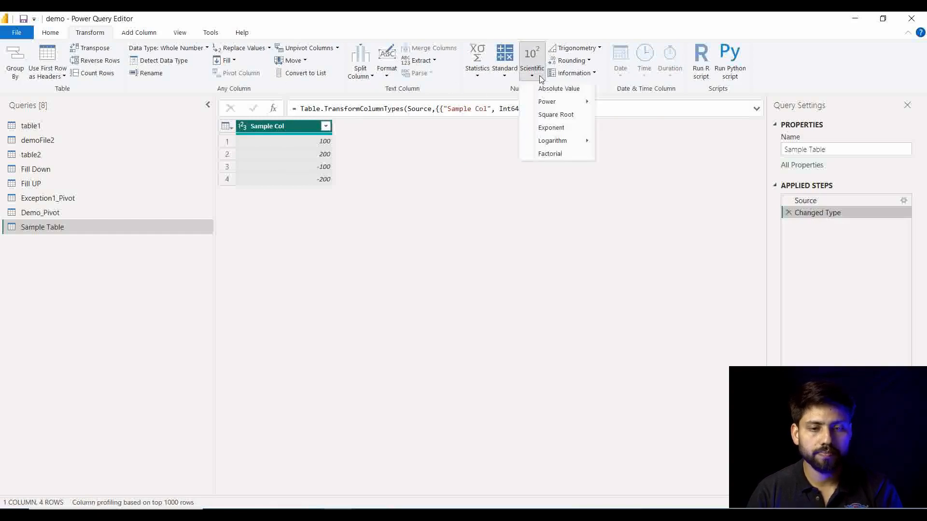
click(552, 118)
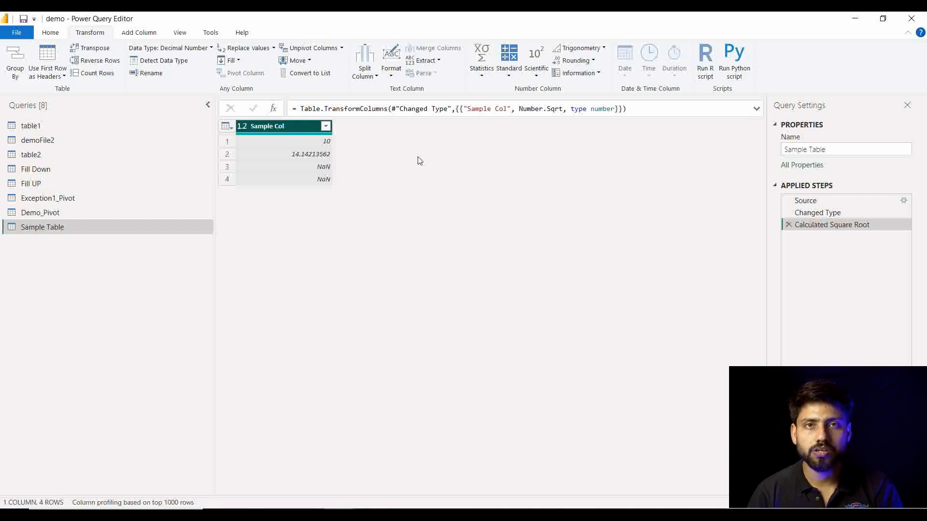
Bring up the scientific logarithm options for Sample Col
click(535, 70)
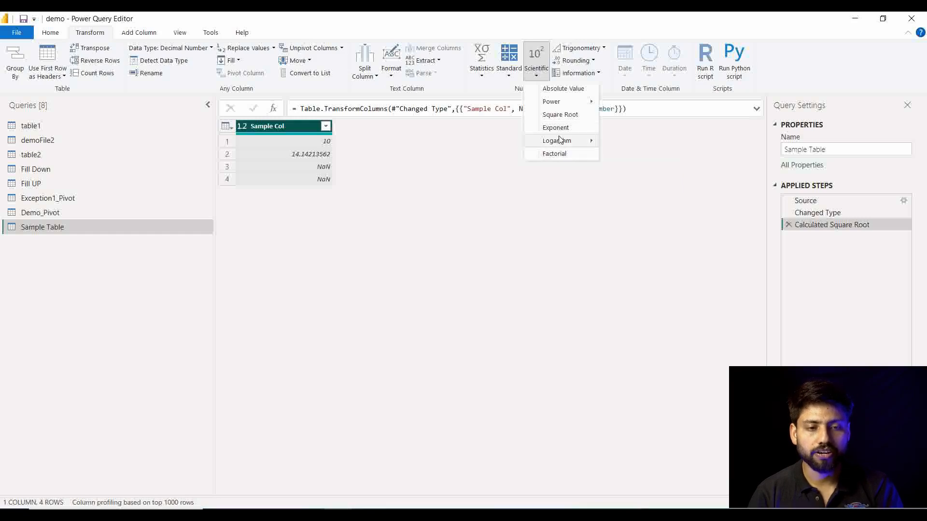
mouse_move(560, 140)
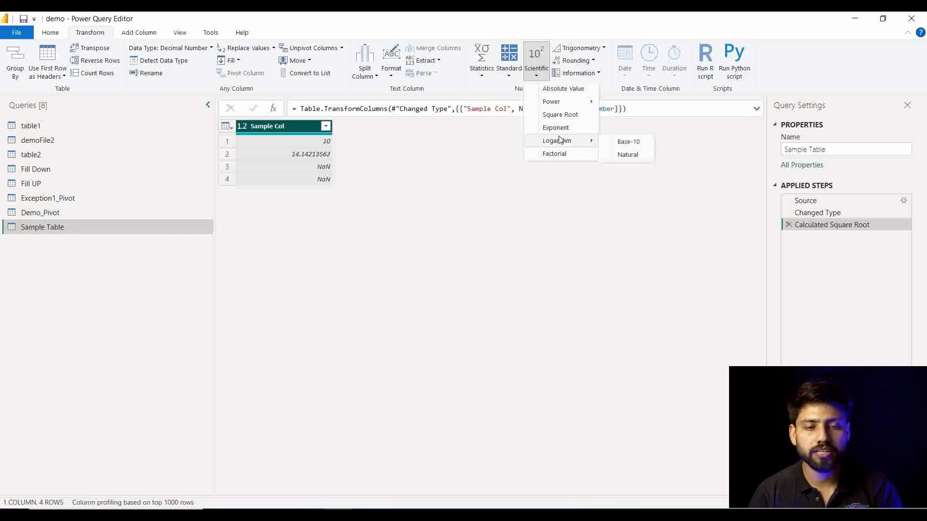